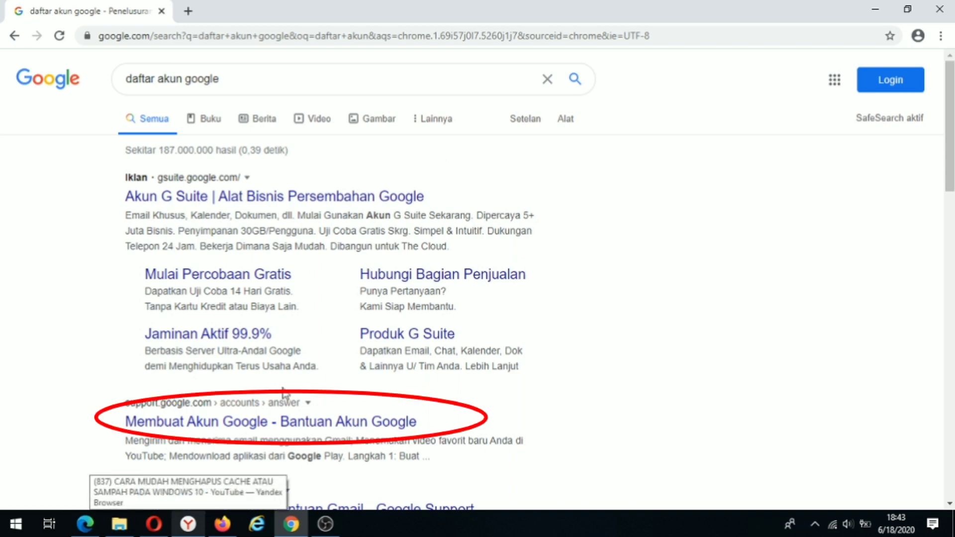
# Open the 'Membuat Akun Google - Bantuan Akun Google' help article from the search results
pyautogui.click(241, 424)
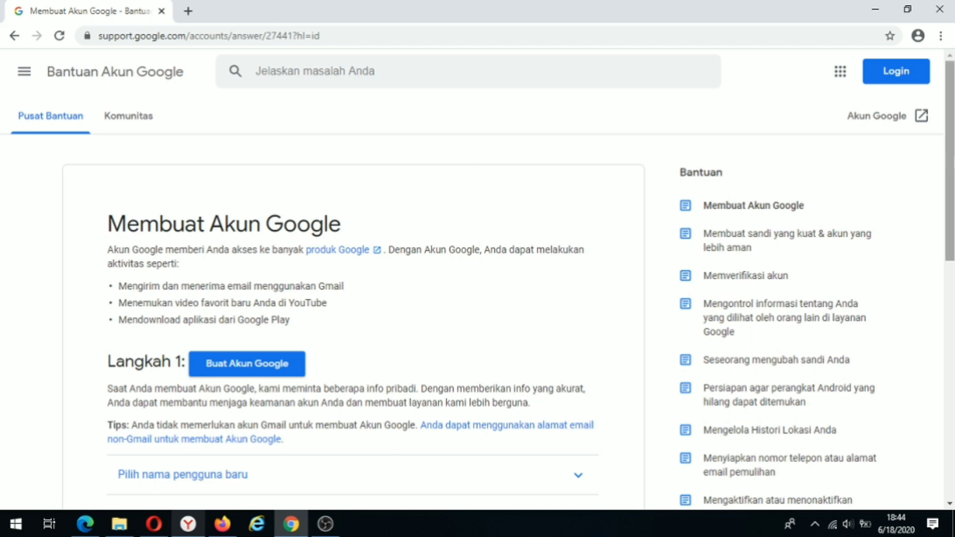
# Scroll the help article and launch the 'Buat Akun Google' sign-up form under Langkah 1
pyautogui.scroll(-1, 950, 164)
pyautogui.moveTo(952, 170); pyautogui.dragTo(951, 197)
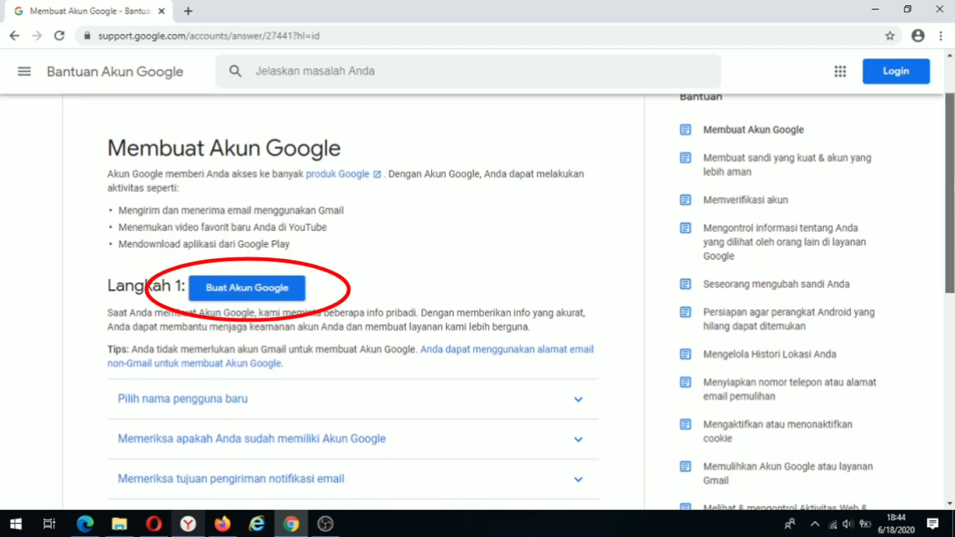
pyautogui.click(257, 293)
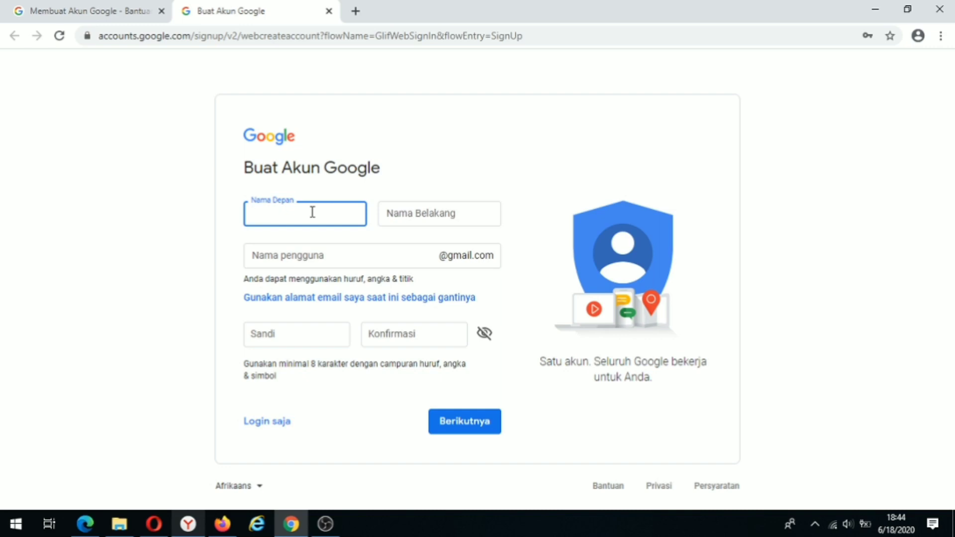
# Fill in the first name, last name and a Gmail username on the sign-up form
pyautogui.write('akun')
pyautogui.click(410, 211)
pyautogui.write('tuto')
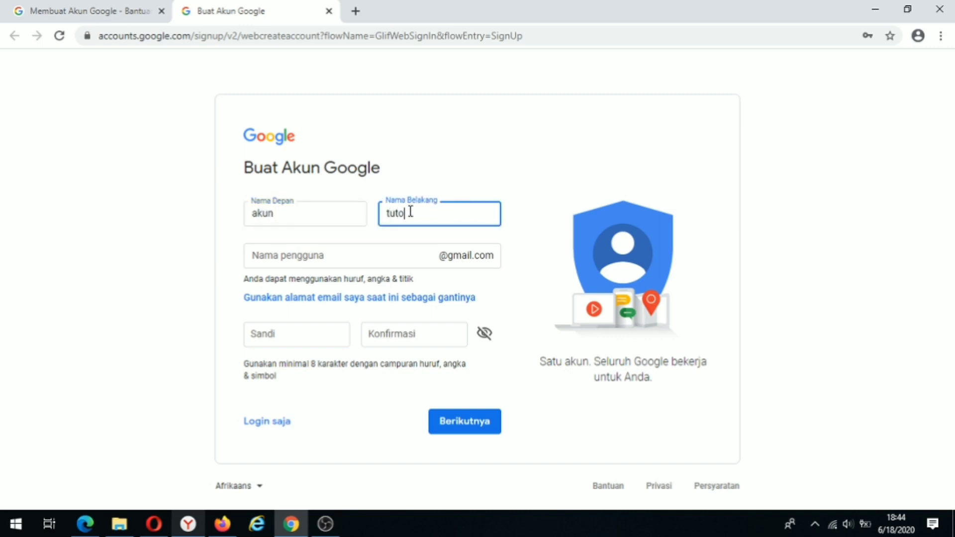
pyautogui.write('rial')
pyautogui.click(386, 246)
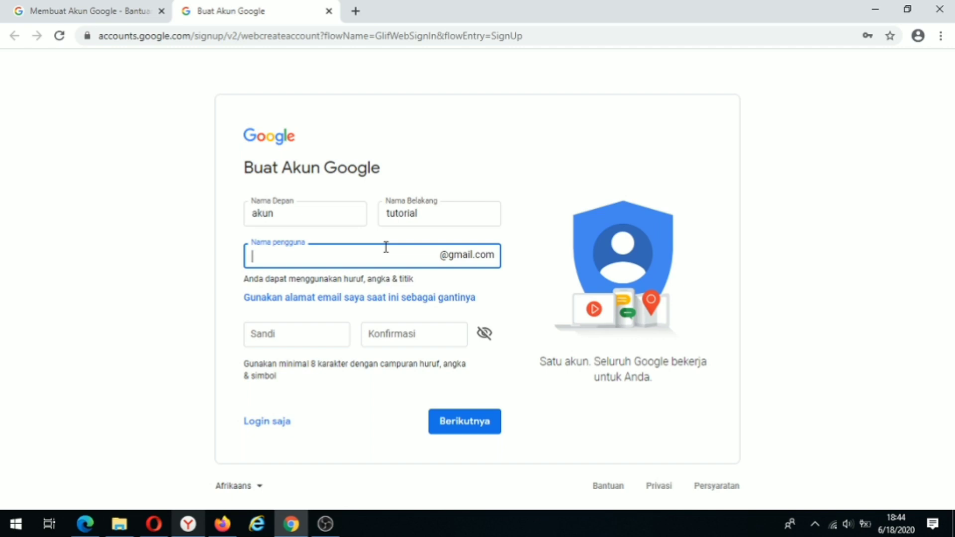
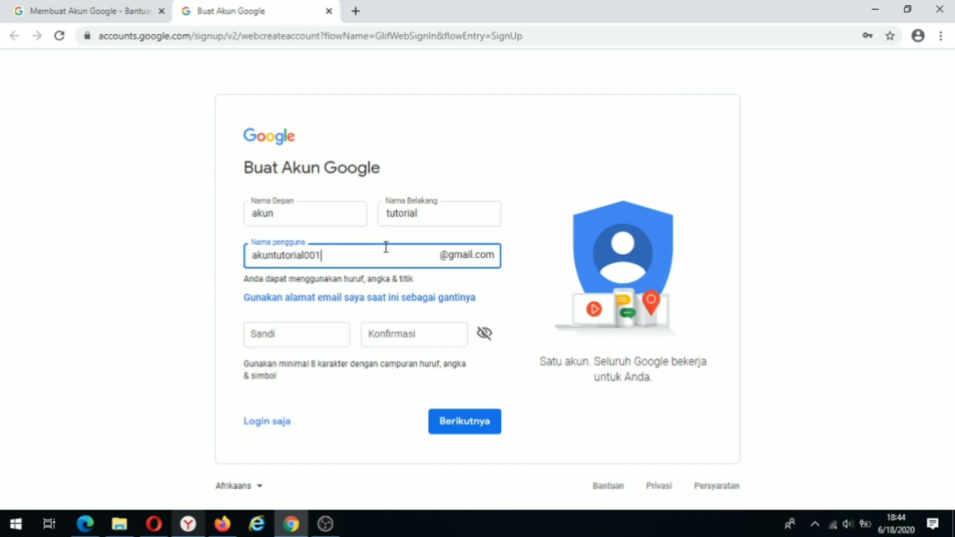
pyautogui.click(301, 334)
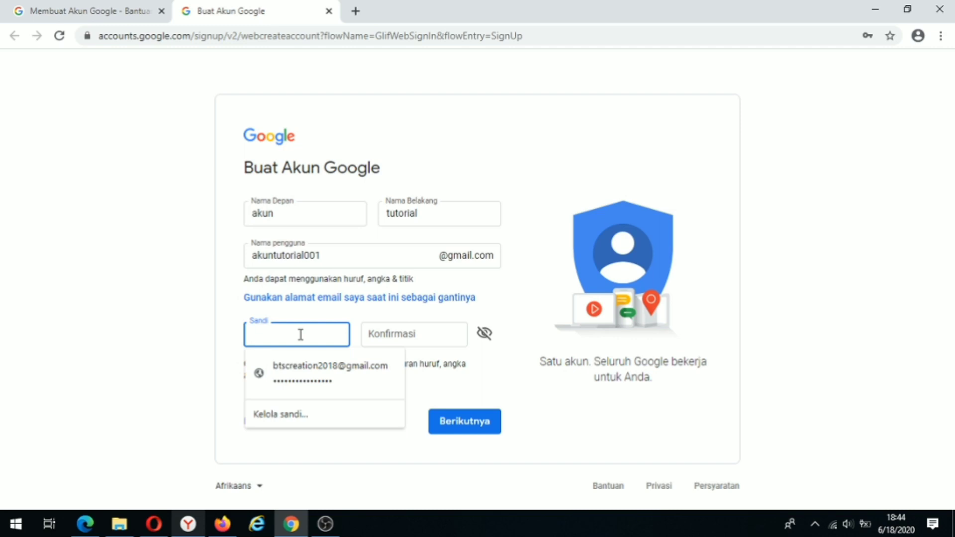
# Enter the account password in Sandi and Konfirmasi, then submit the form with Berikutnya
pyautogui.write('•••••')
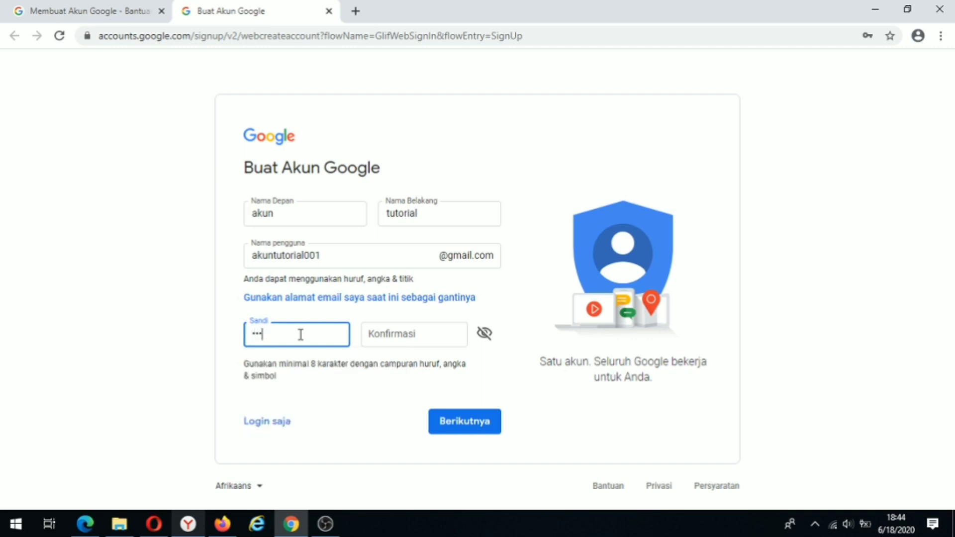
pyautogui.write('•••••••')
pyautogui.click(392, 337)
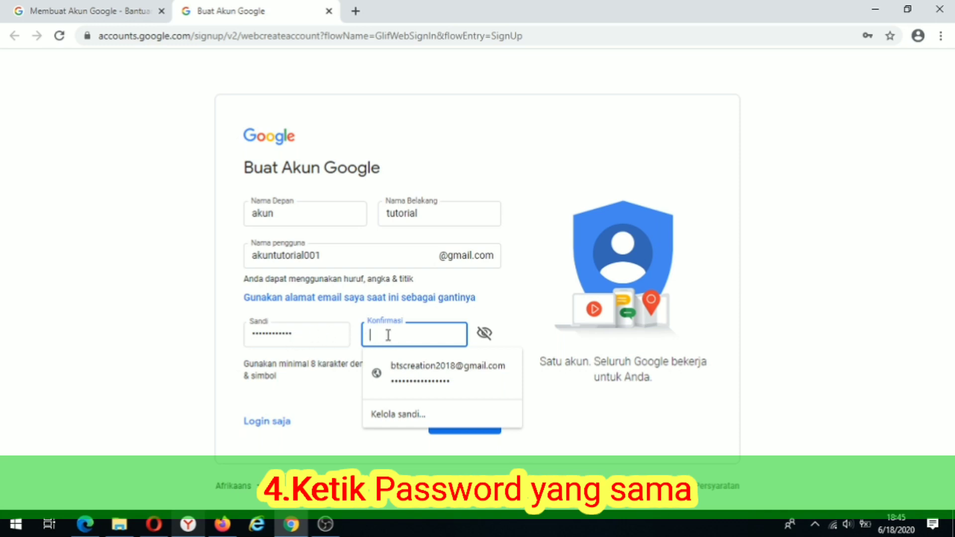
pyautogui.write('••••••')
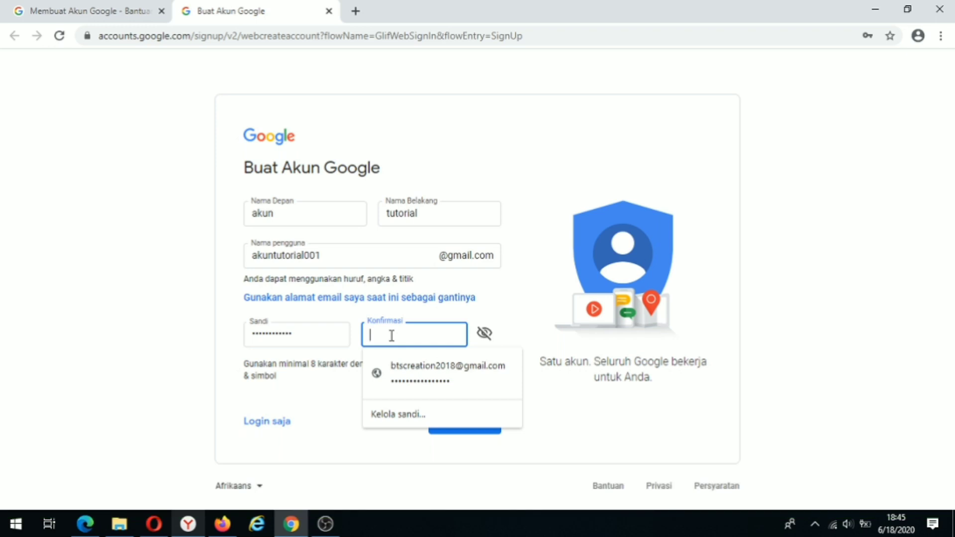
pyautogui.write('•••••••')
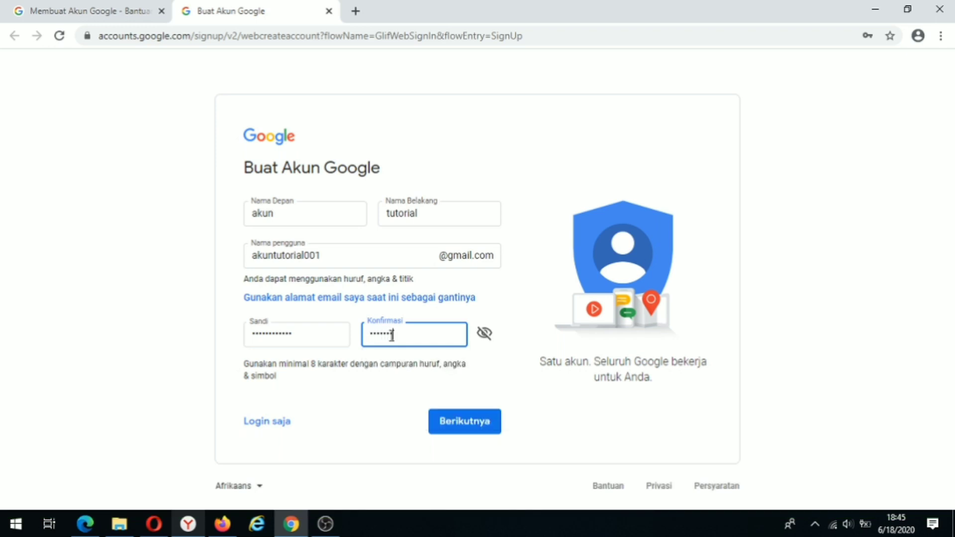
pyautogui.write('•')
pyautogui.click(463, 425)
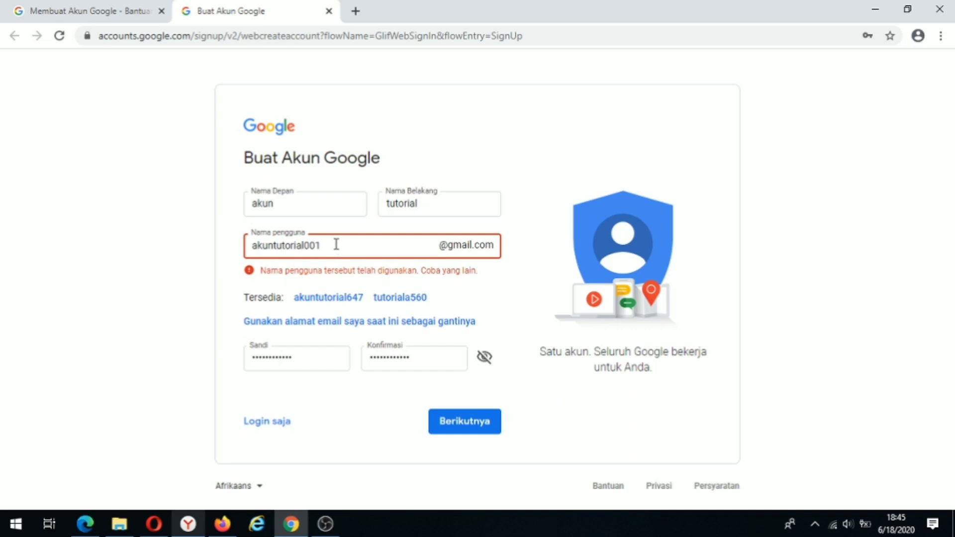
# Replace the taken username's ending with a new one and submit the form again
pyautogui.click(337, 244)
pyautogui.press('BackSpace')
pyautogui.press('BackSpace')
pyautogui.press('BackSpace')
pyautogui.write('1001')
pyautogui.click(467, 422)
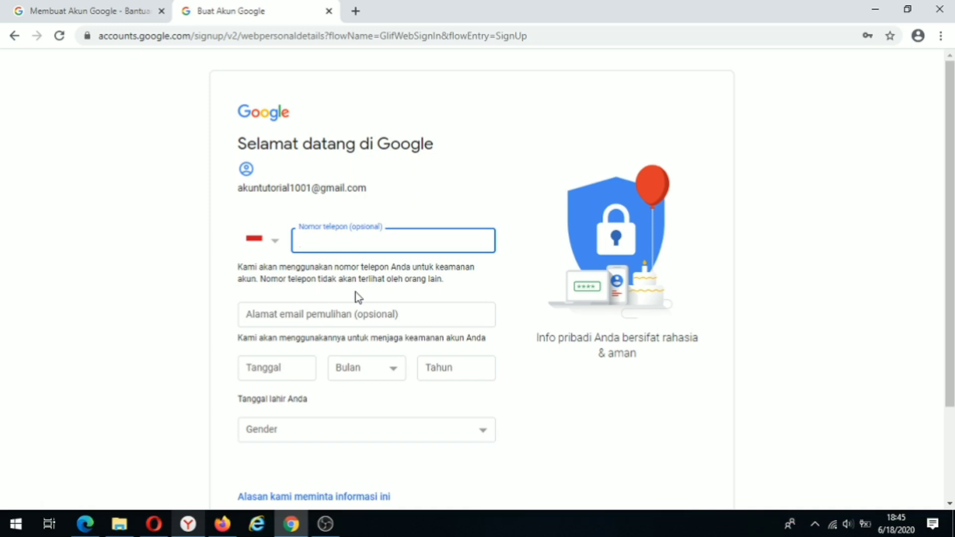
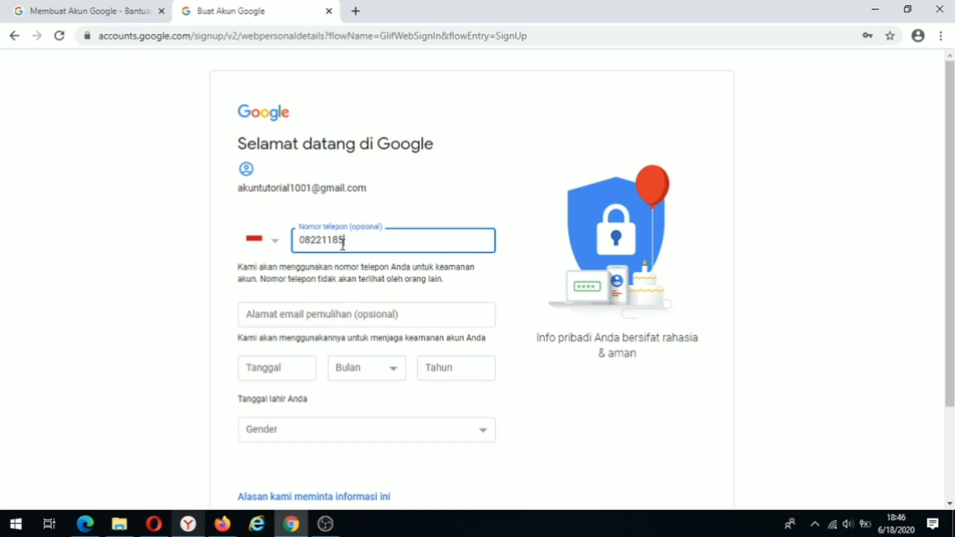
# Enter the phone number in the optional 'Nomor telepon' field
pyautogui.click(411, 319)
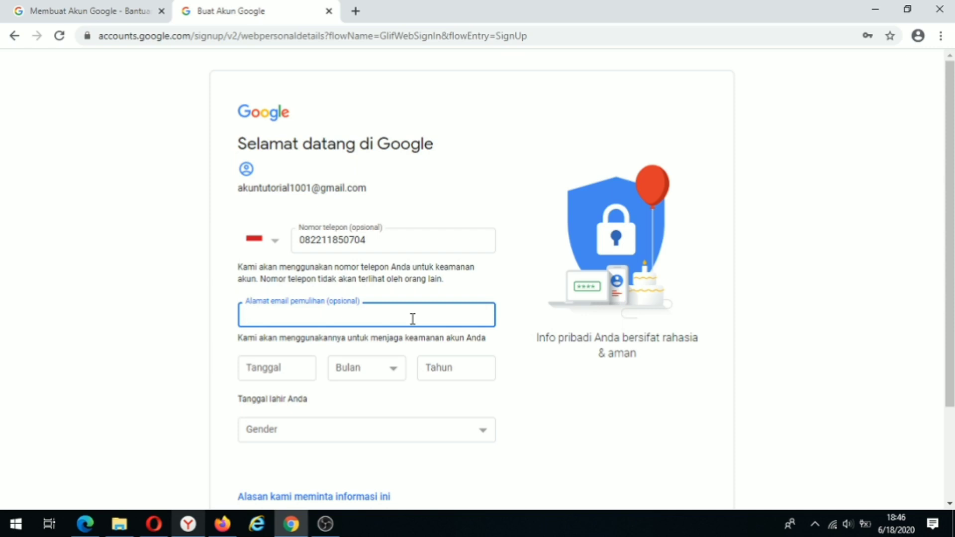
# Erase the explanatory note typed into the recovery email field so it stays empty
pyautogui.write('jika sudah memiliki')
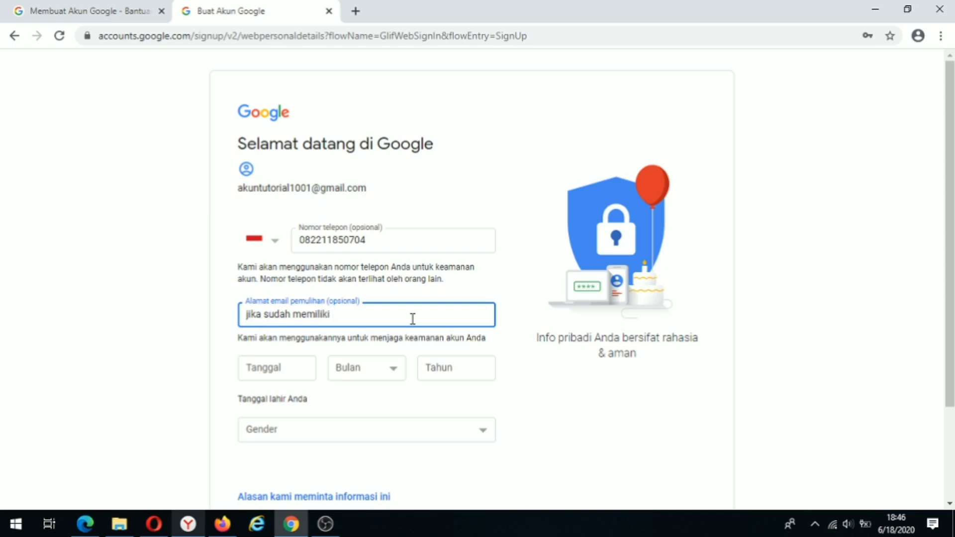
pyautogui.write(' gmail lain, bisa diisi ')
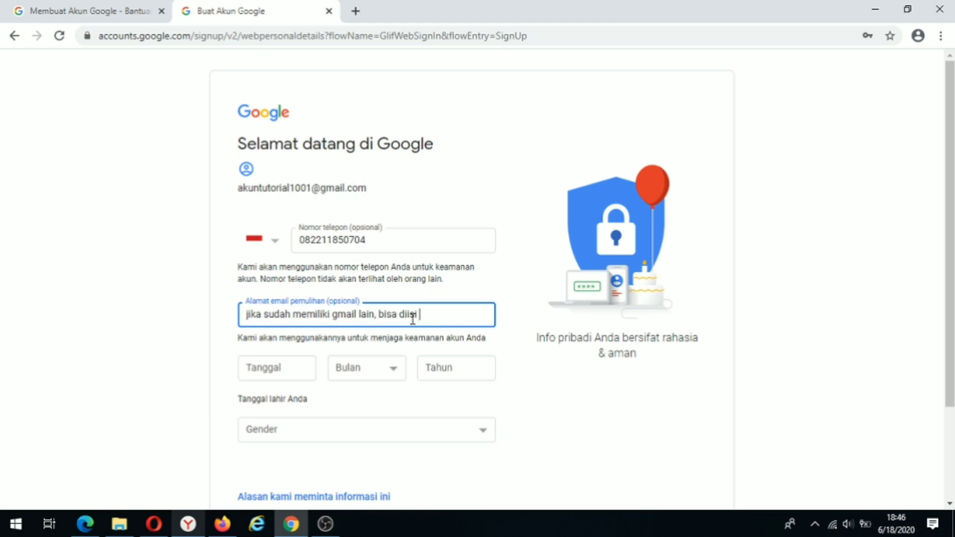
pyautogui.write('disini, jika belum')
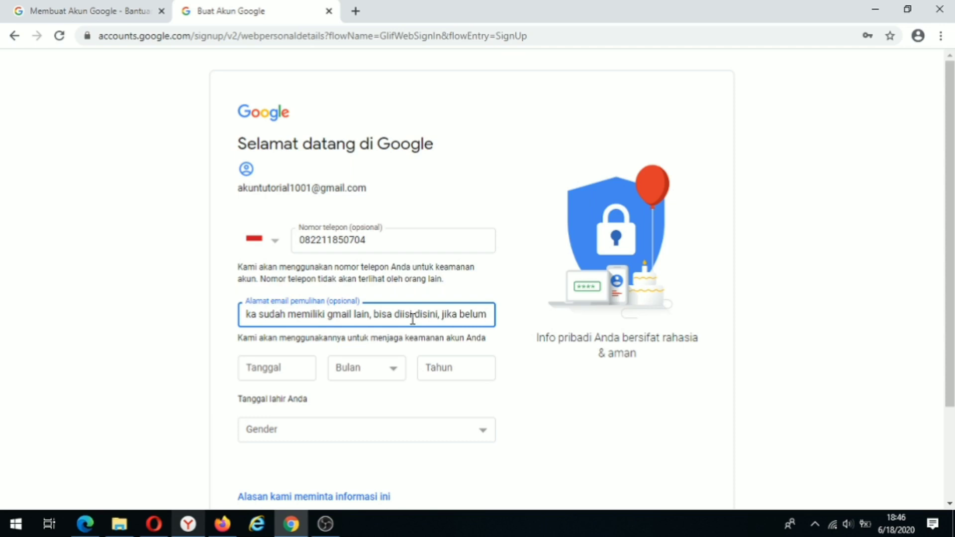
pyautogui.write(', tidak')
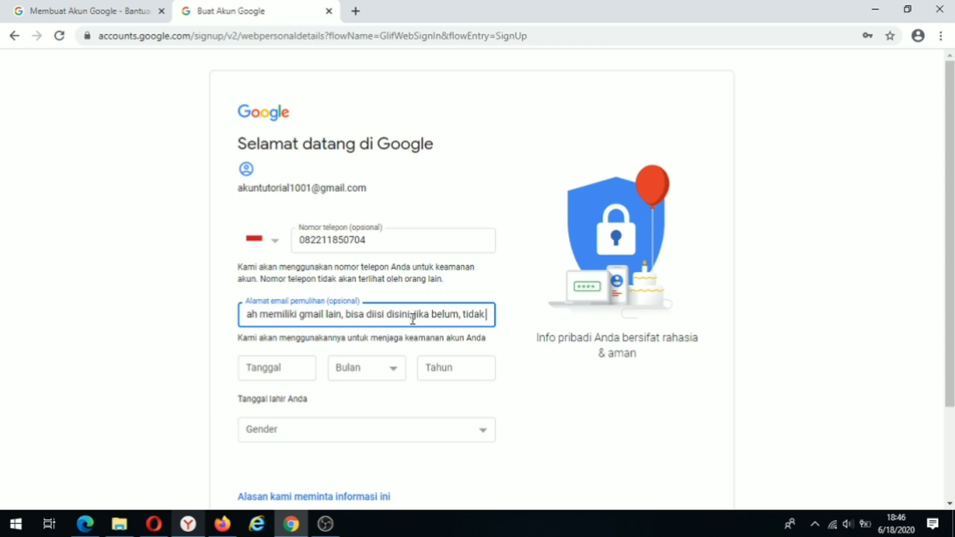
pyautogui.write(' perlu di')
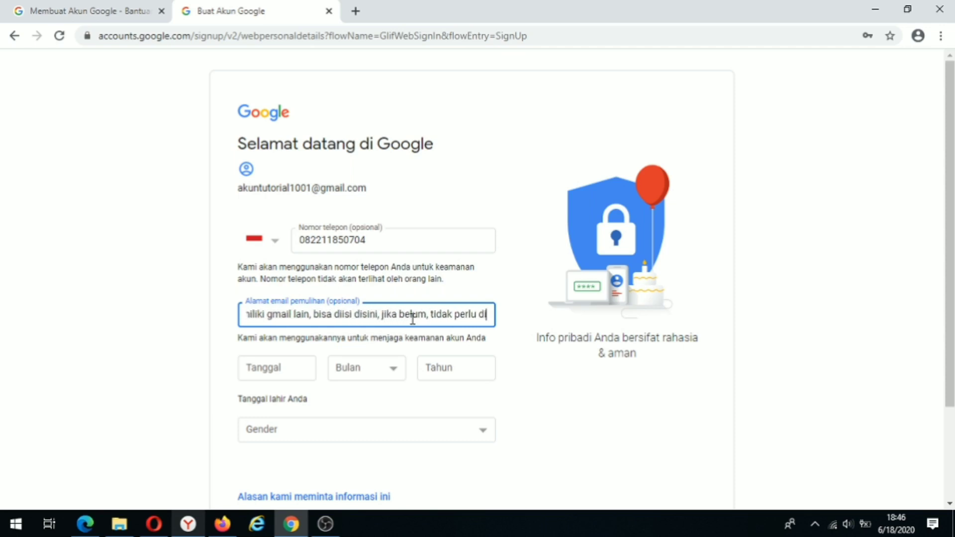
pyautogui.write('isi')
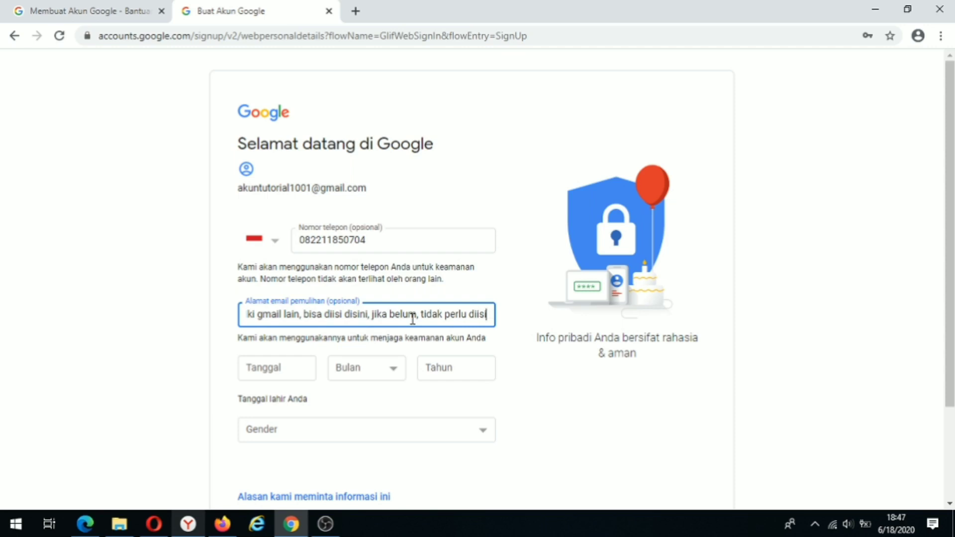
pyautogui.press('BackSpace')
pyautogui.press('BackSpace')
pyautogui.press('BackSpace')
pyautogui.press('BackSpace')
pyautogui.press('BackSpace')
pyautogui.press('BackSpace')
pyautogui.press('BackSpace')
pyautogui.press('BackSpace')
pyautogui.press('BackSpace')
pyautogui.press('BackSpace')
pyautogui.press('BackSpace')
pyautogui.press('BackSpace')
pyautogui.press('BackSpace')
pyautogui.press('BackSpace')
pyautogui.press('BackSpace')
pyautogui.press('BackSpace')
pyautogui.press('BackSpace')
pyautogui.press('BackSpace')
pyautogui.press('BackSpace')
pyautogui.press('BackSpace')
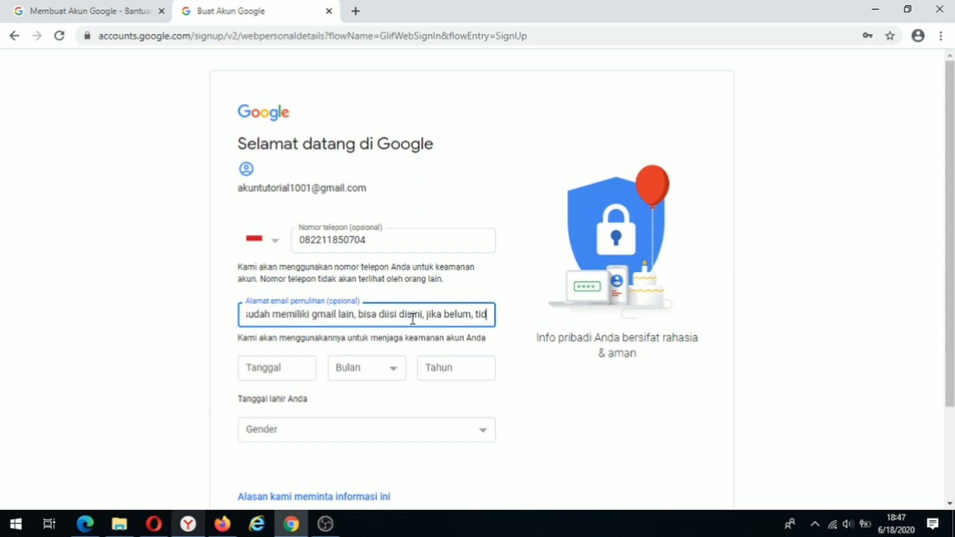
pyautogui.press('BackSpace')
pyautogui.press('BackSpace')
pyautogui.press('BackSpace')
pyautogui.press('BackSpace')
pyautogui.press('BackSpace')
pyautogui.press('BackSpace')
pyautogui.press('BackSpace')
pyautogui.press('BackSpace')
pyautogui.press('BackSpace')
pyautogui.press('BackSpace')
pyautogui.press('BackSpace')
pyautogui.press('BackSpace')
pyautogui.press('BackSpace')
pyautogui.press('BackSpace')
pyautogui.press('BackSpace')
pyautogui.press('BackSpace')
pyautogui.press('BackSpace')
pyautogui.press('BackSpace')
pyautogui.press('BackSpace')
pyautogui.press('BackSpace')
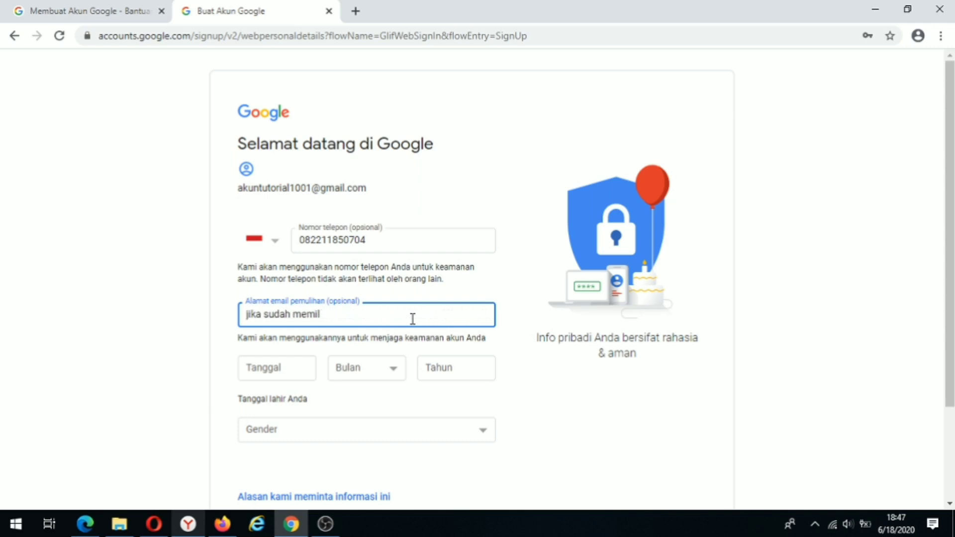
pyautogui.press('BackSpace')
pyautogui.press('BackSpace')
pyautogui.press('BackSpace')
pyautogui.press('BackSpace')
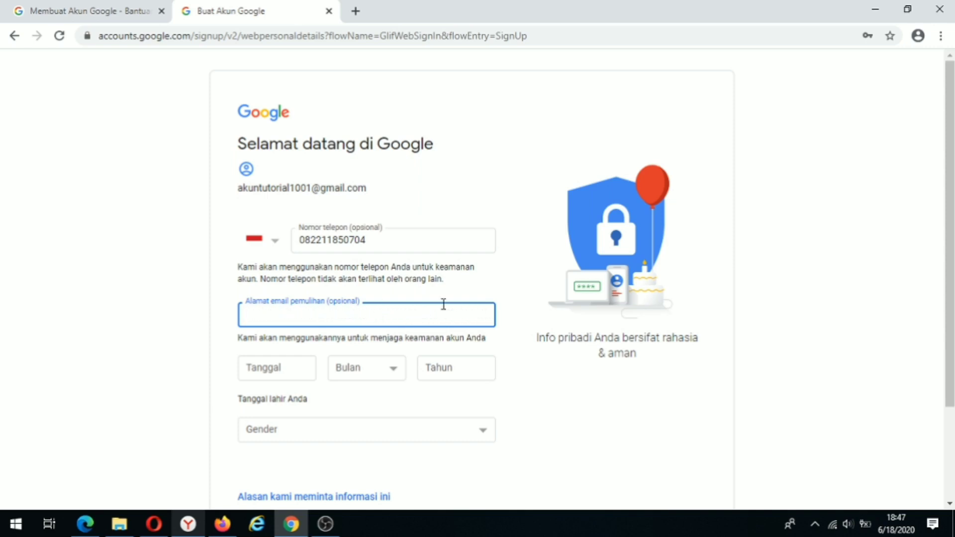
pyautogui.click(293, 366)
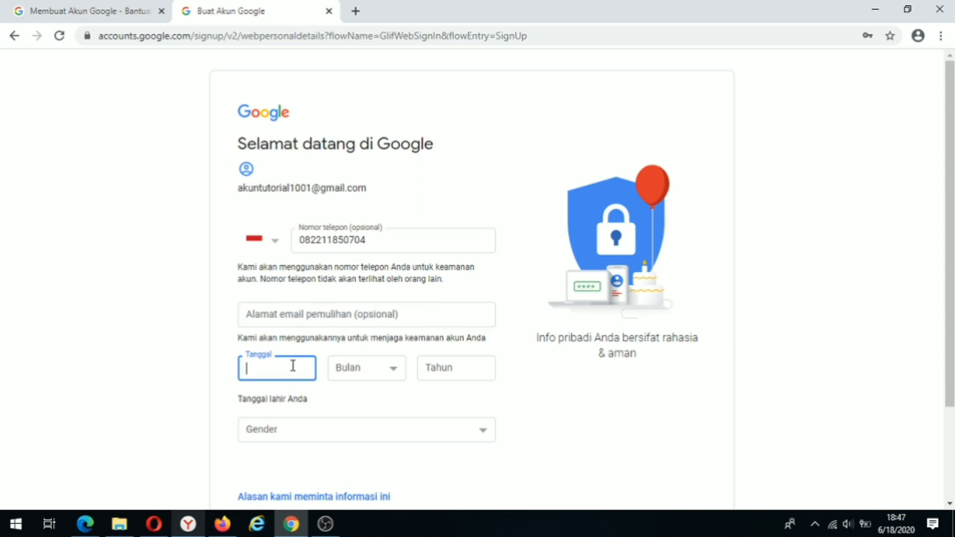
# Set the birth date to 15 Januari 2000 and choose Pria as the gender
pyautogui.write('15')
pyautogui.click(388, 369)
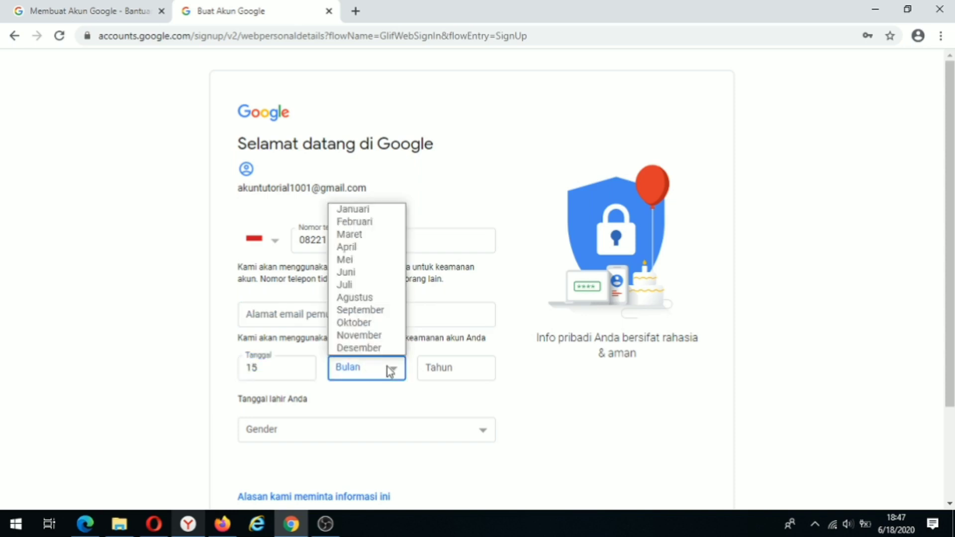
pyautogui.click(343, 211)
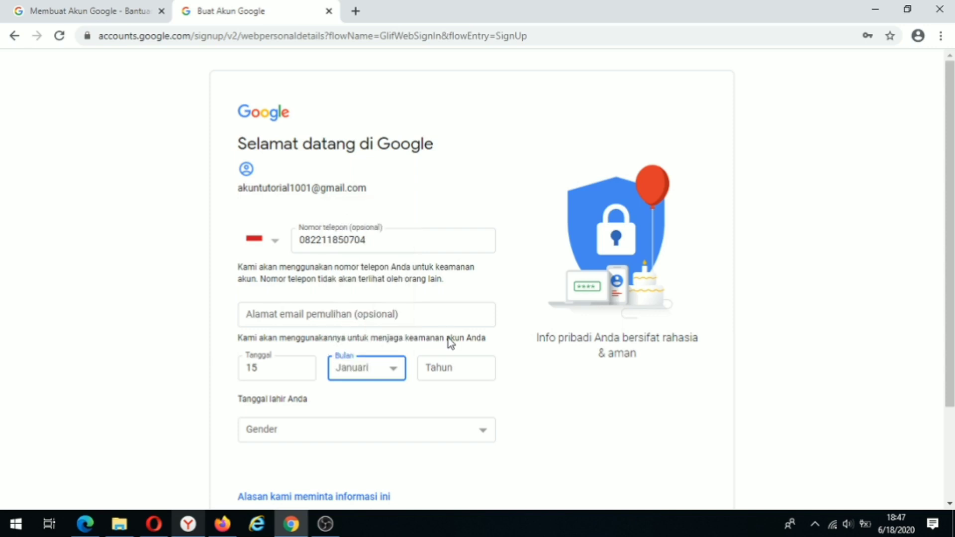
pyautogui.click(446, 369)
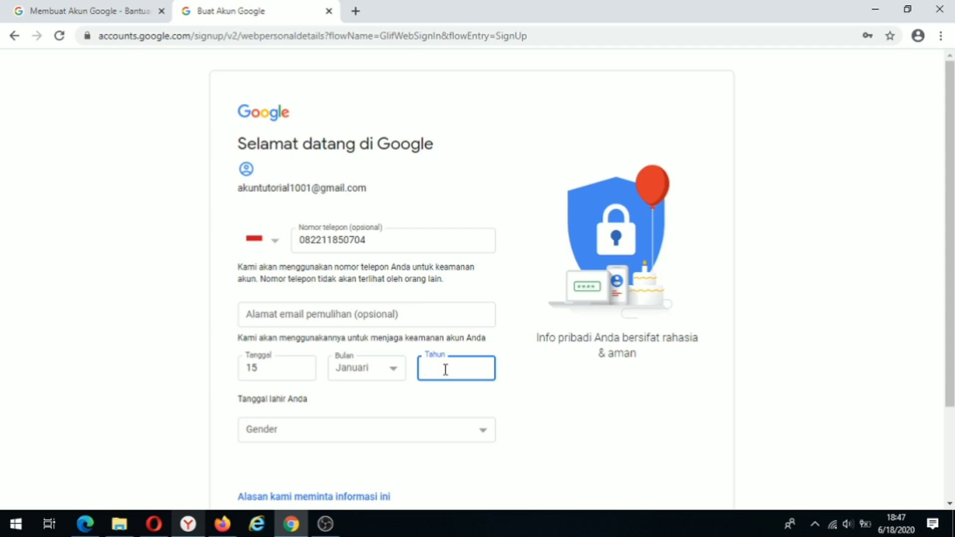
pyautogui.write('2000')
pyautogui.click(486, 429)
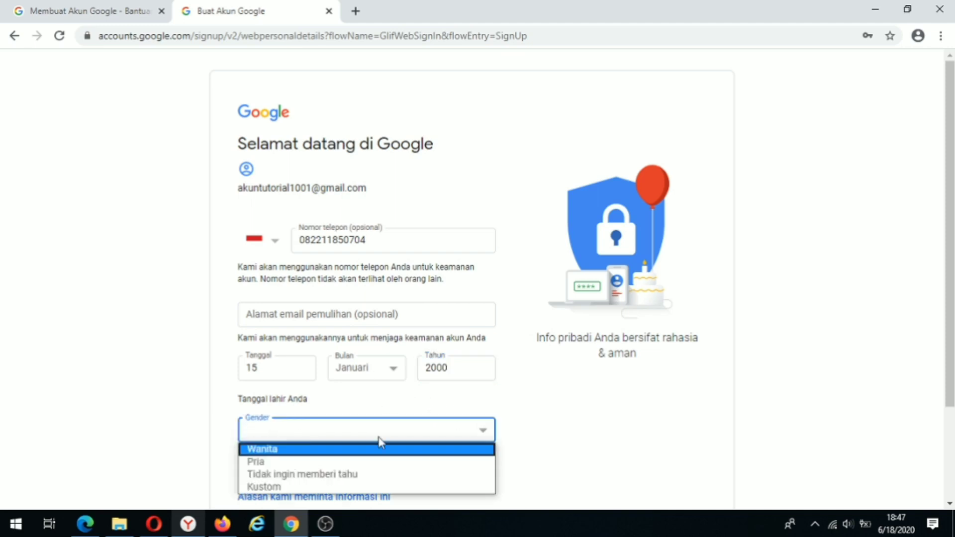
pyautogui.click(305, 463)
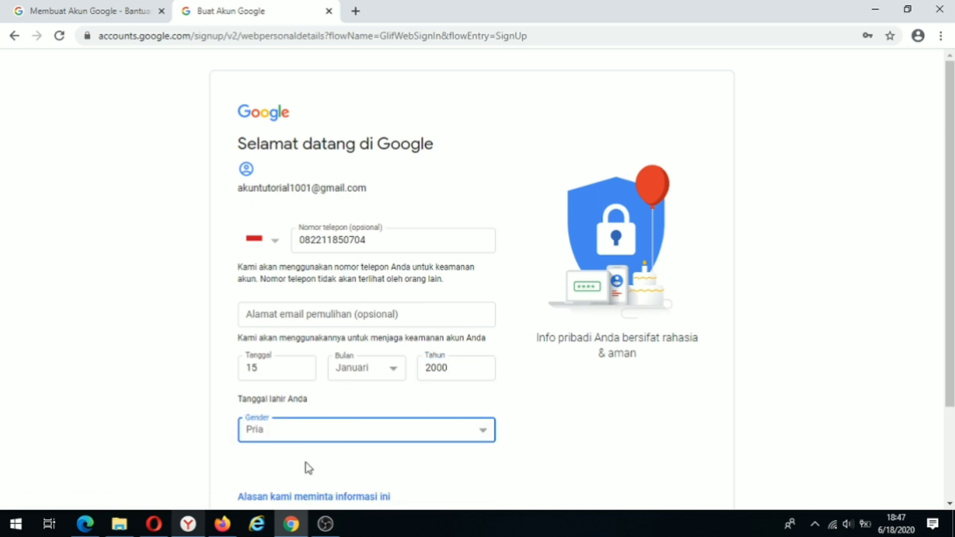
pyautogui.scroll(-2, 810, 175)
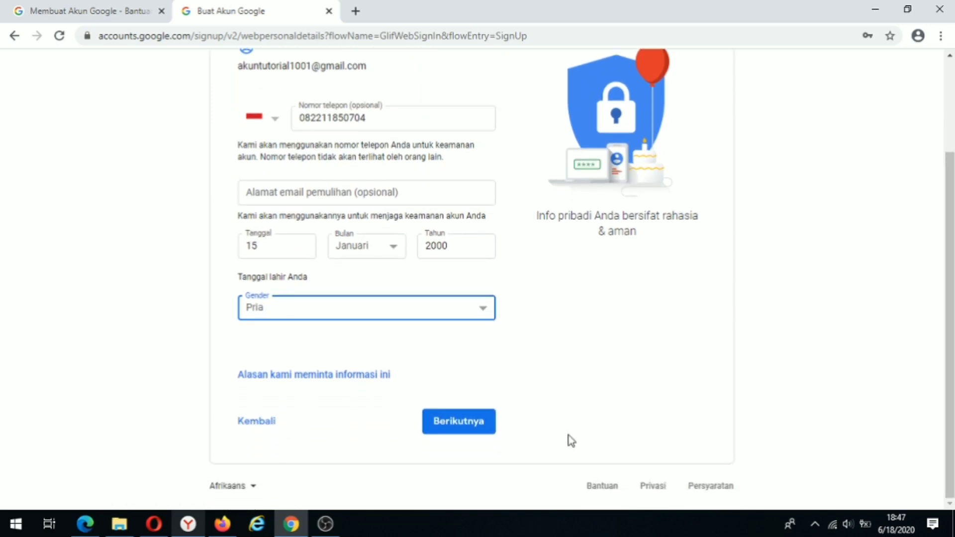
# Submit the personal details and have the SMS verification code sent via Kirim
pyautogui.click(455, 424)
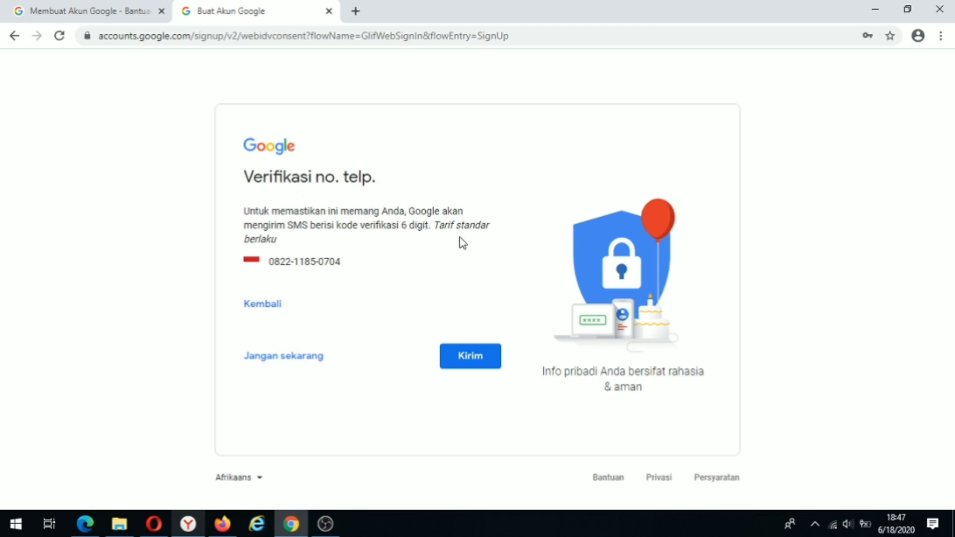
pyautogui.click(475, 357)
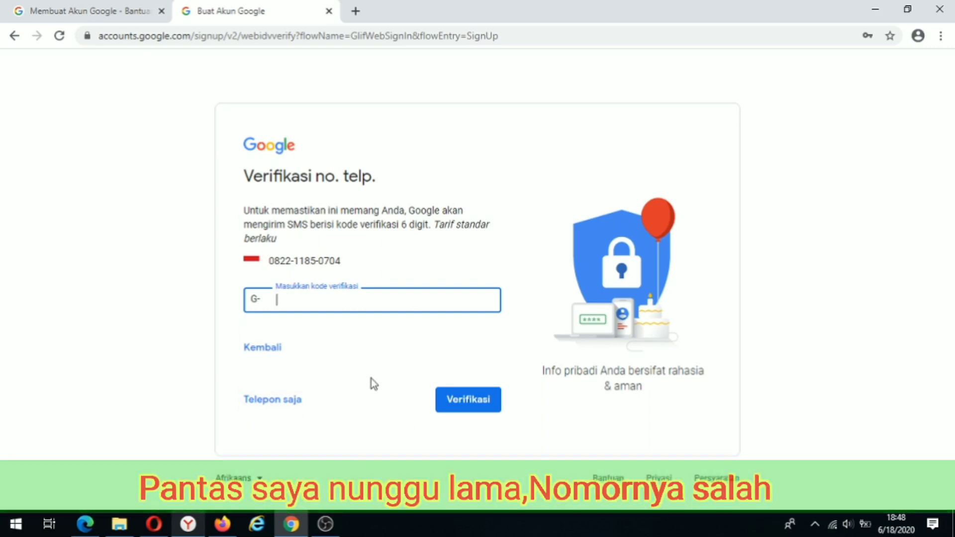
# Go back, change two wrong phone-number digits to 9, and resend the verification code
pyautogui.click(278, 349)
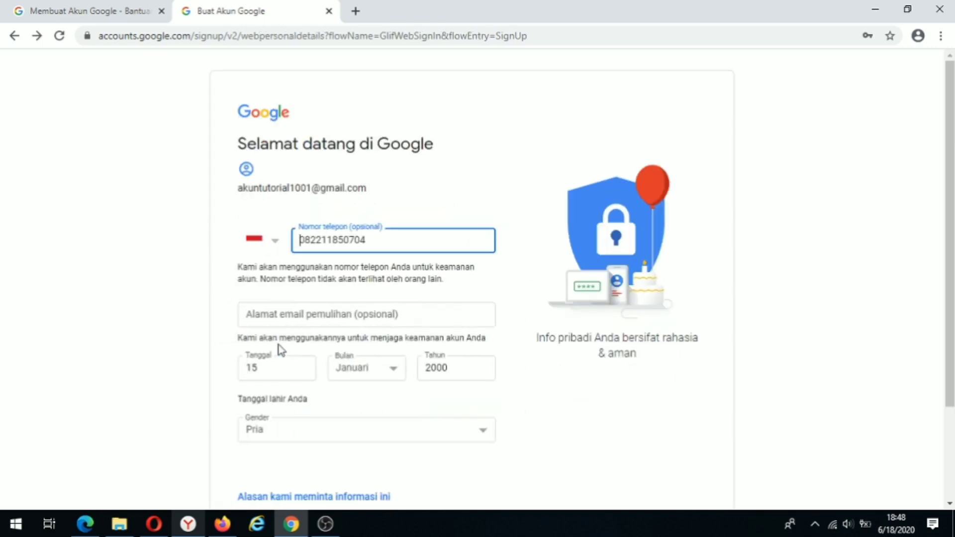
pyautogui.click(351, 240)
pyautogui.press('BackSpace')
pyautogui.write('9')
pyautogui.click(360, 240)
pyautogui.press('BackSpace')
pyautogui.write('9')
pyautogui.press('Return')
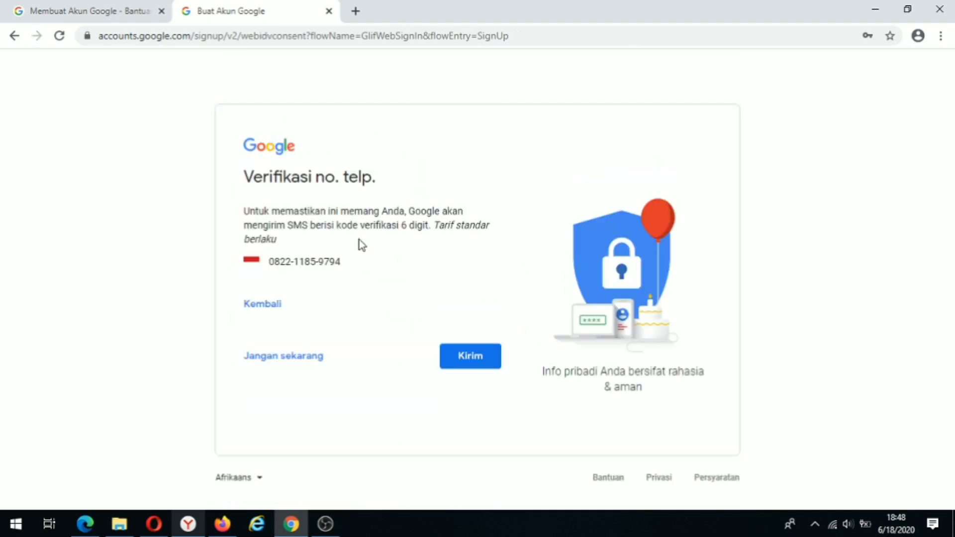
pyautogui.click(462, 357)
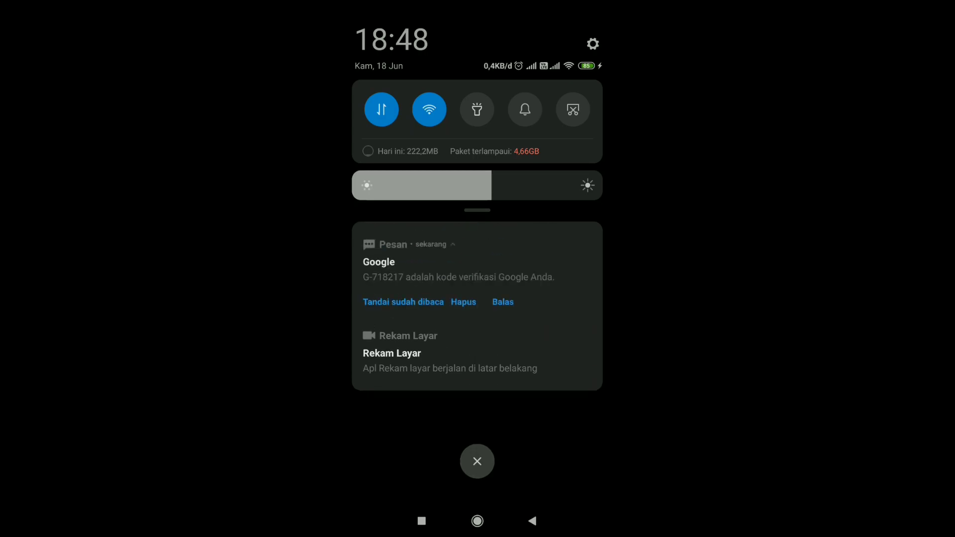
# Open Google's new SMS on the phone to read the verification code
pyautogui.click(543, 275)
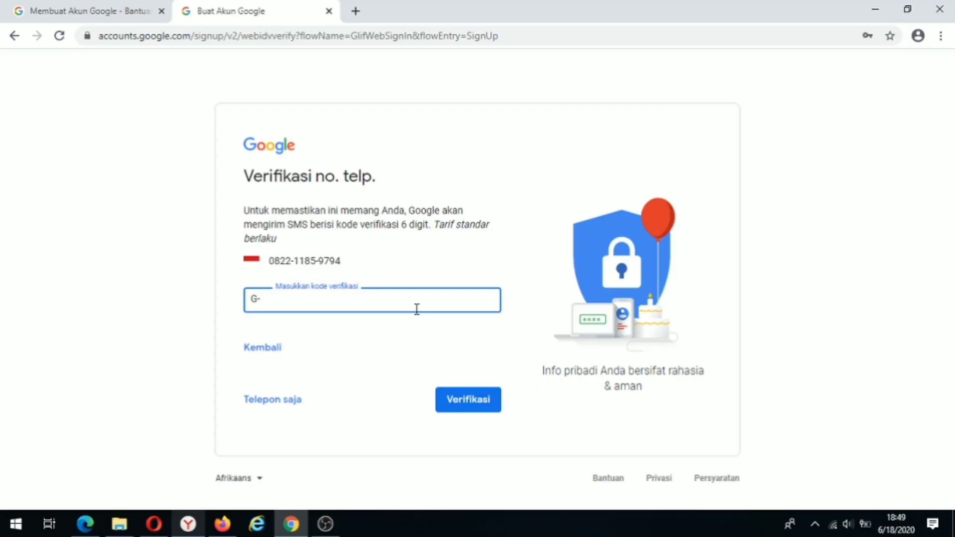
# Enter the SMS verification code, submit it, and agree to 'Ya, saya ikut' for the number
pyautogui.click(470, 404)
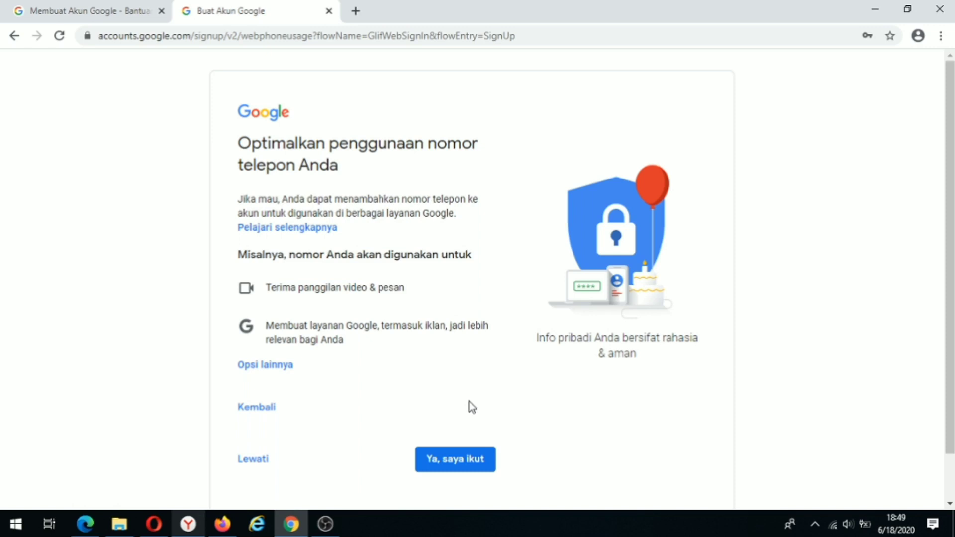
pyautogui.click(459, 459)
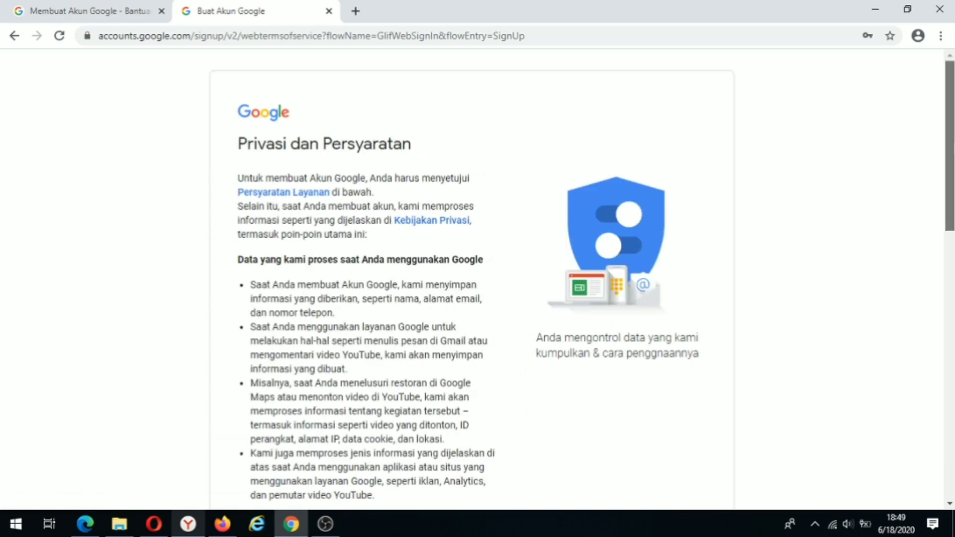
# Scroll through the 'Privasi dan Persyaratan' terms and agree with 'Saya setuju'
pyautogui.moveTo(944, 154); pyautogui.dragTo(944, 423)
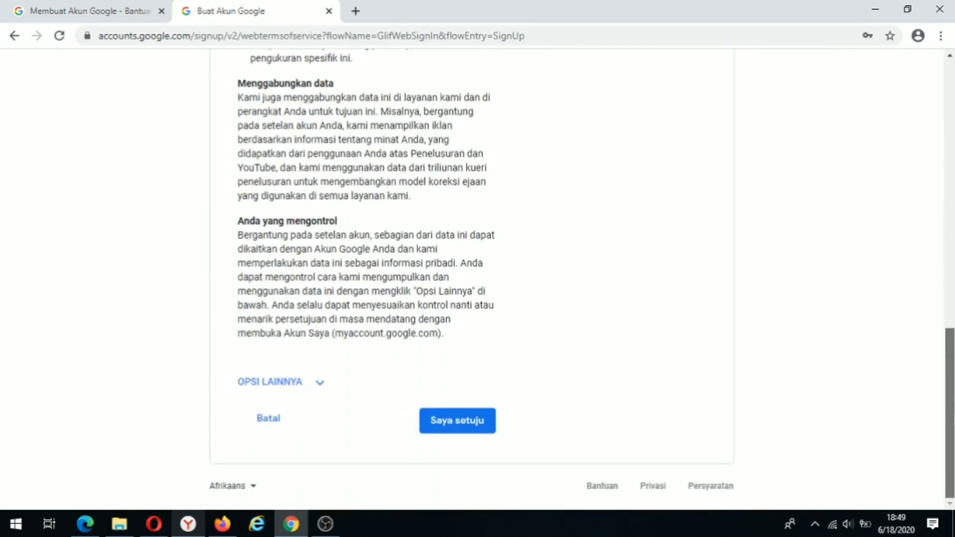
pyautogui.click(457, 427)
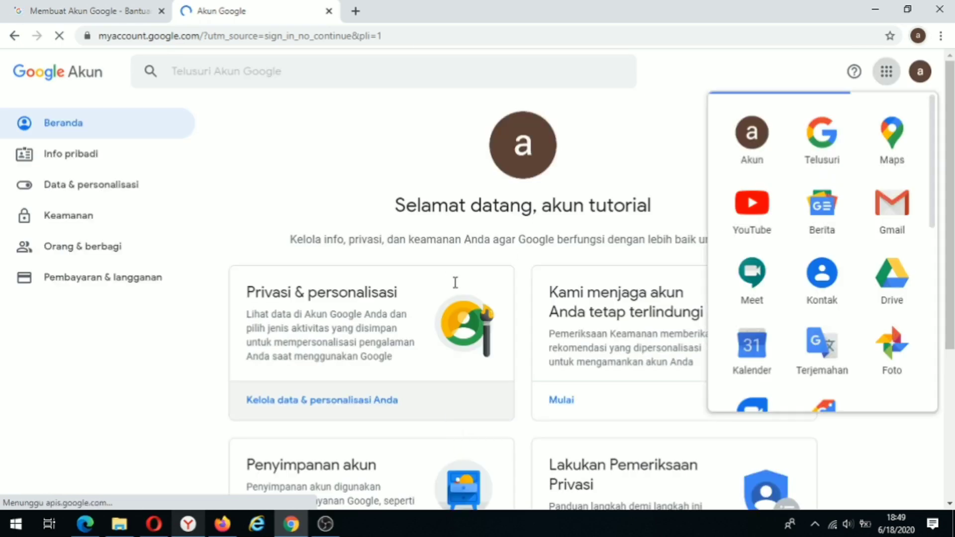
# Close the apps panel, highlight 'akun tutorial' in the greeting, and show the avatar's account details
pyautogui.click(603, 119)
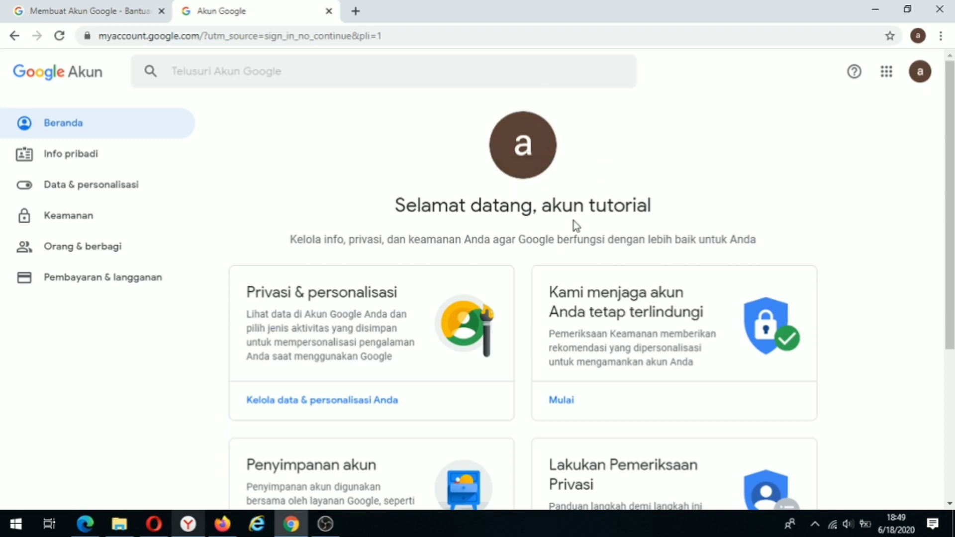
pyautogui.moveTo(656, 211); pyautogui.dragTo(541, 210)
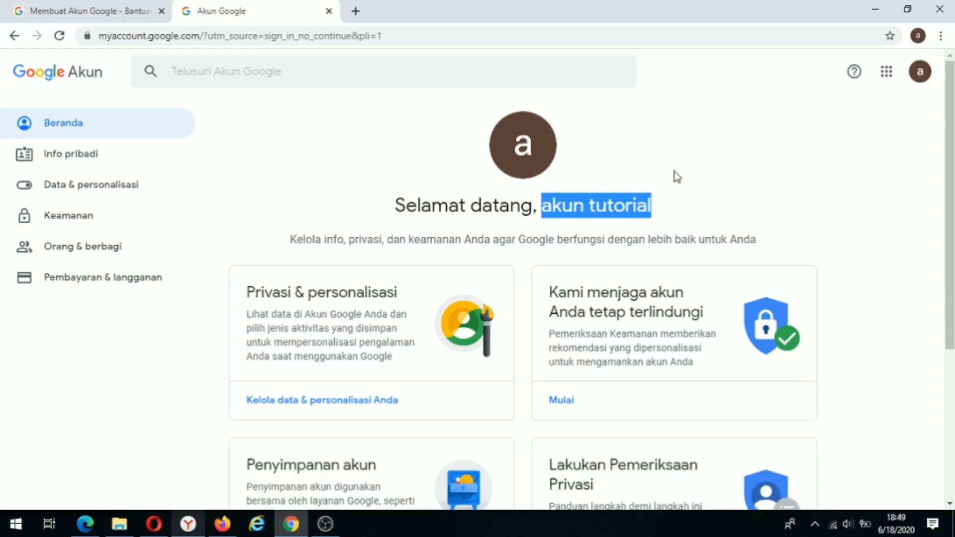
pyautogui.click(922, 71)
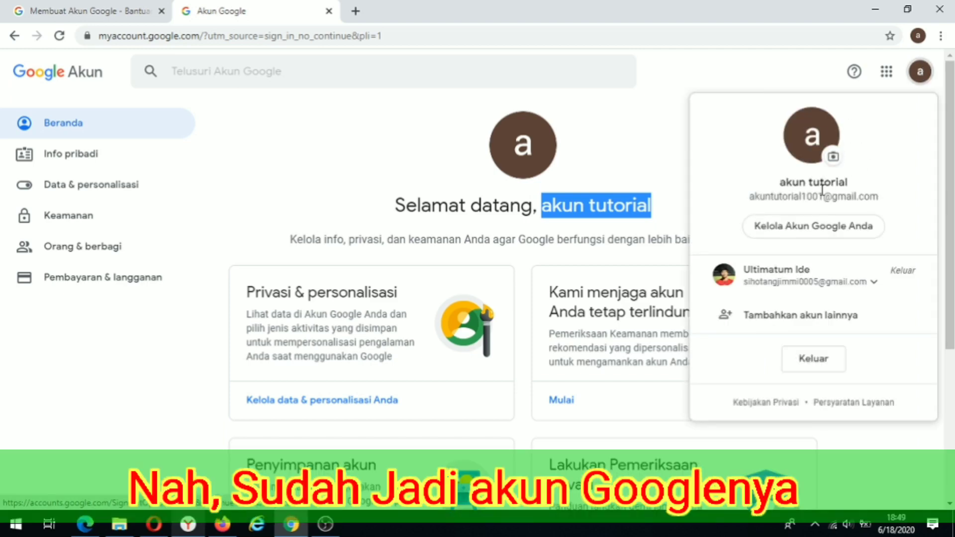